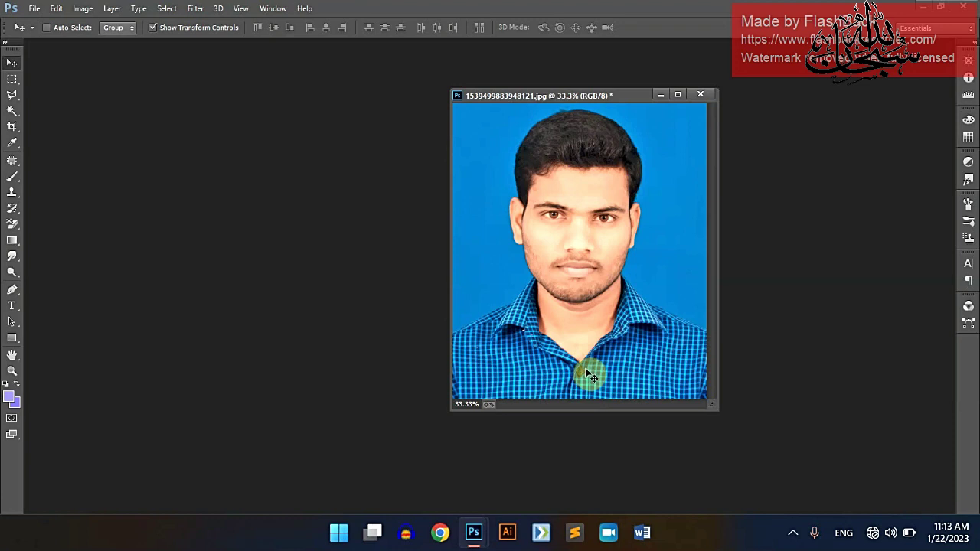
Resize the portrait to 3 inches tall at 150 px/inch (about 2.576 × 3 in, 386 × 450 px).
right_click(596, 97)
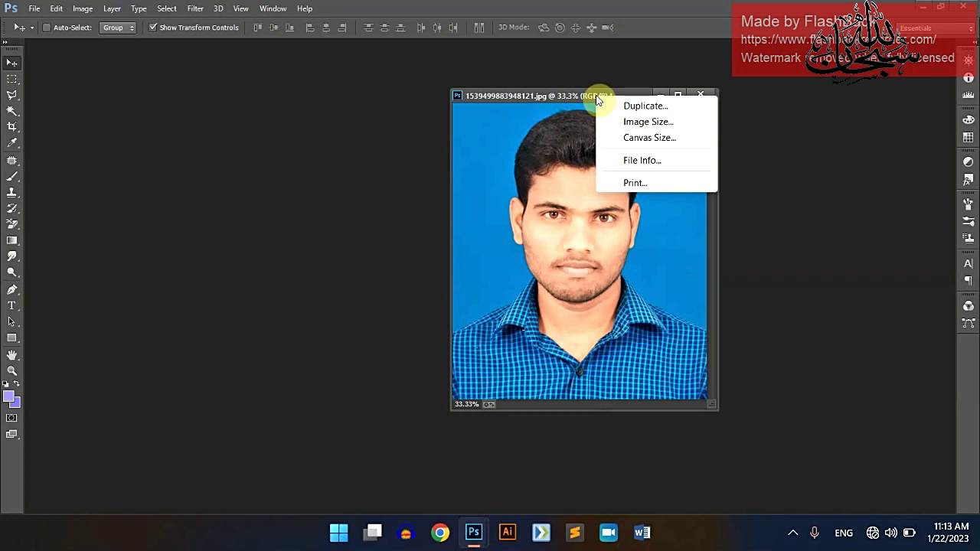
left_click(635, 125)
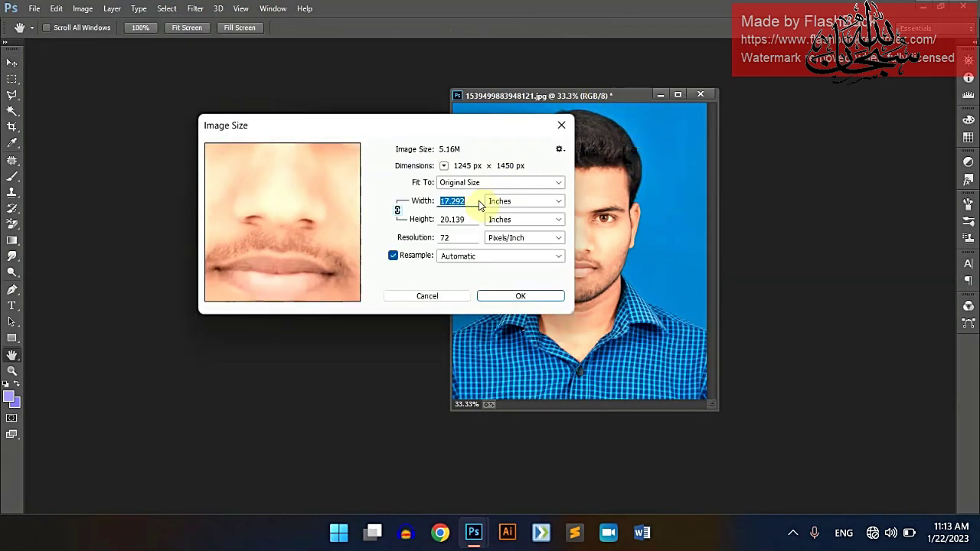
type("2")
left_click_drag(462, 220, 417, 219)
type("3")
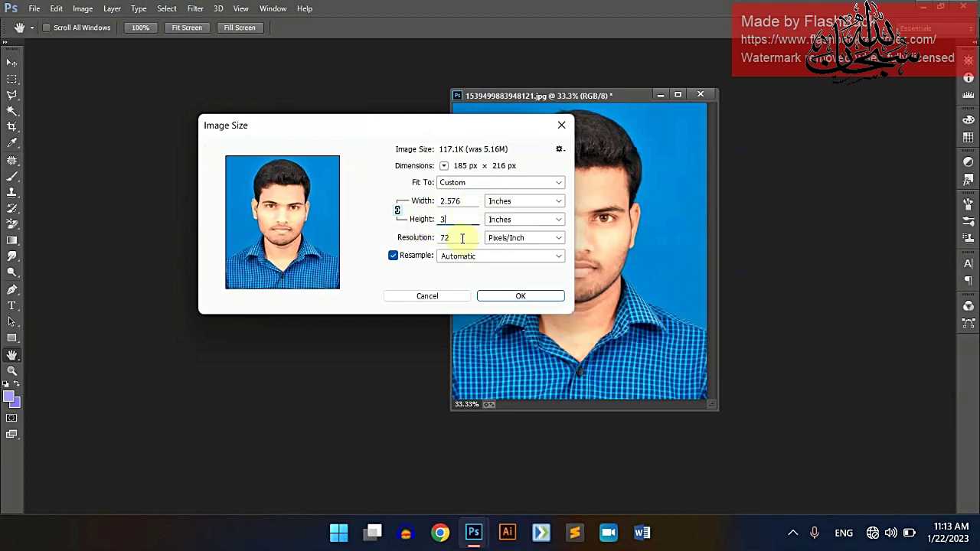
left_click_drag(456, 237, 422, 242)
type("150")
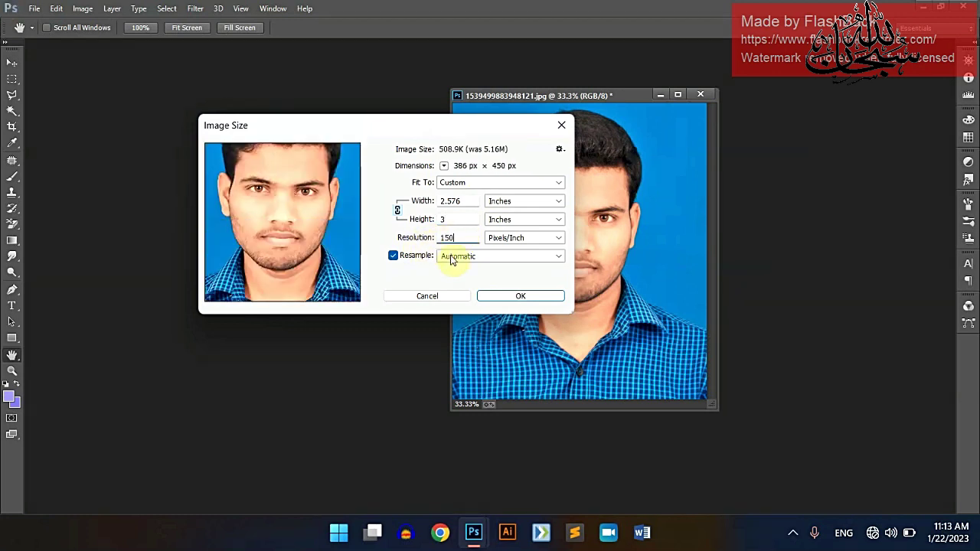
left_click(521, 299)
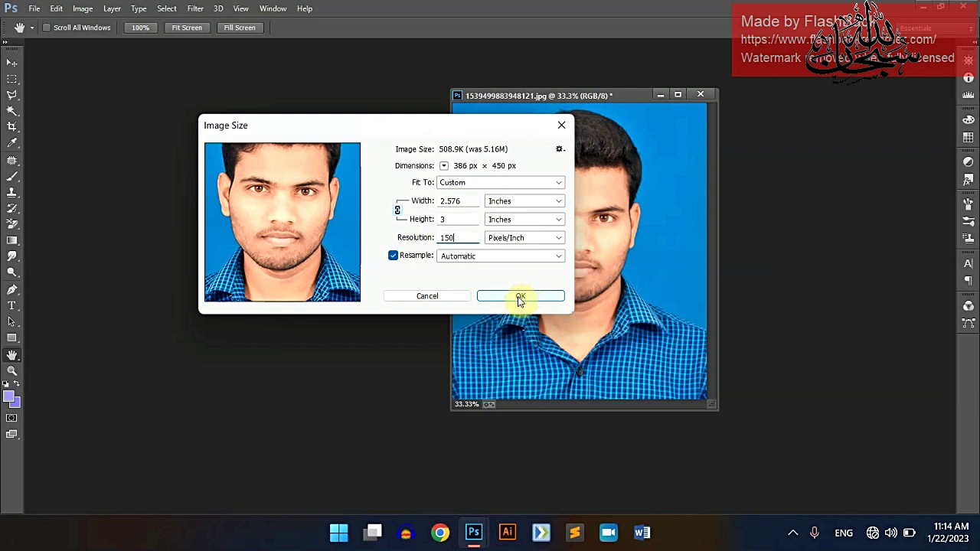
left_click(518, 298)
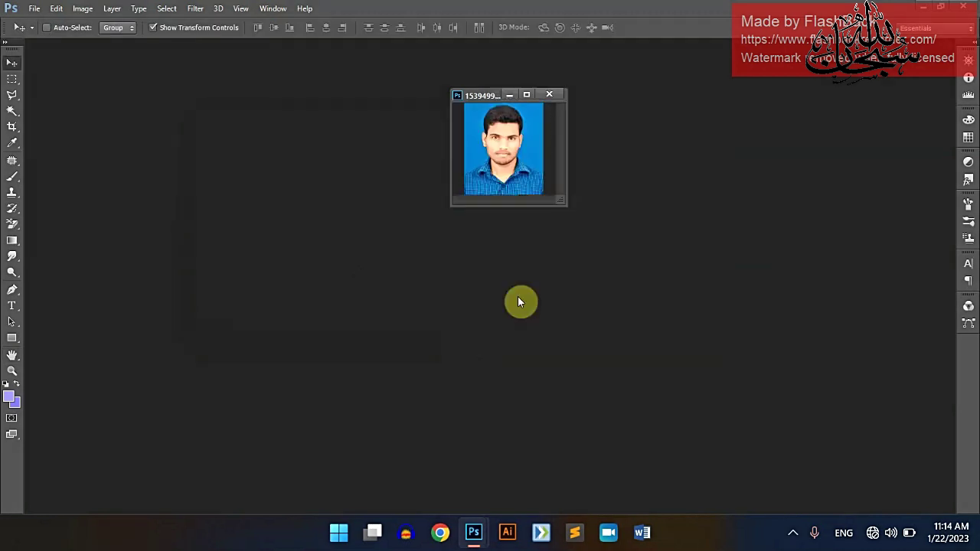
Define the resized portrait as a pattern, keeping its file name as the pattern name.
mouse_move(478, 95)
left_mouse_down()
mouse_move(629, 90)
mouse_move(490, 105)
left_mouse_up()
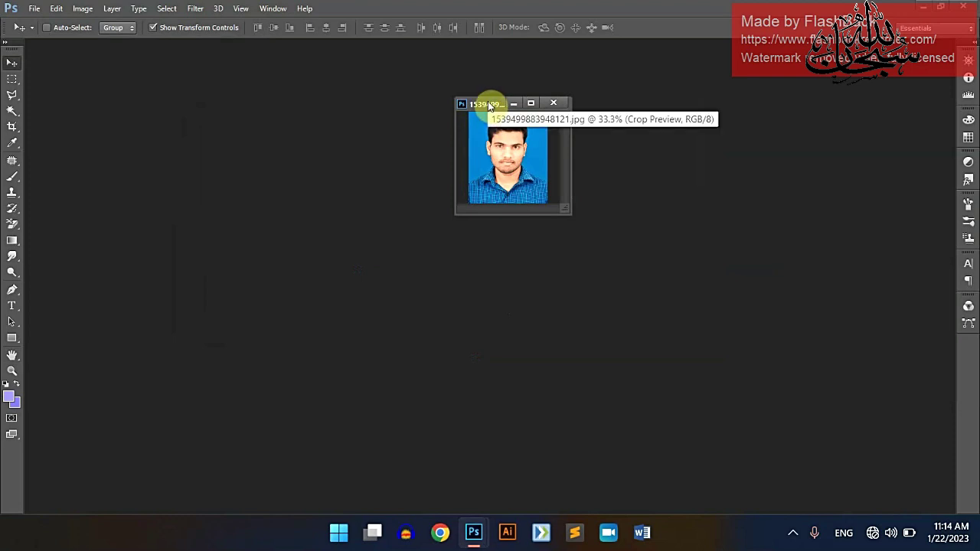
left_click(58, 9)
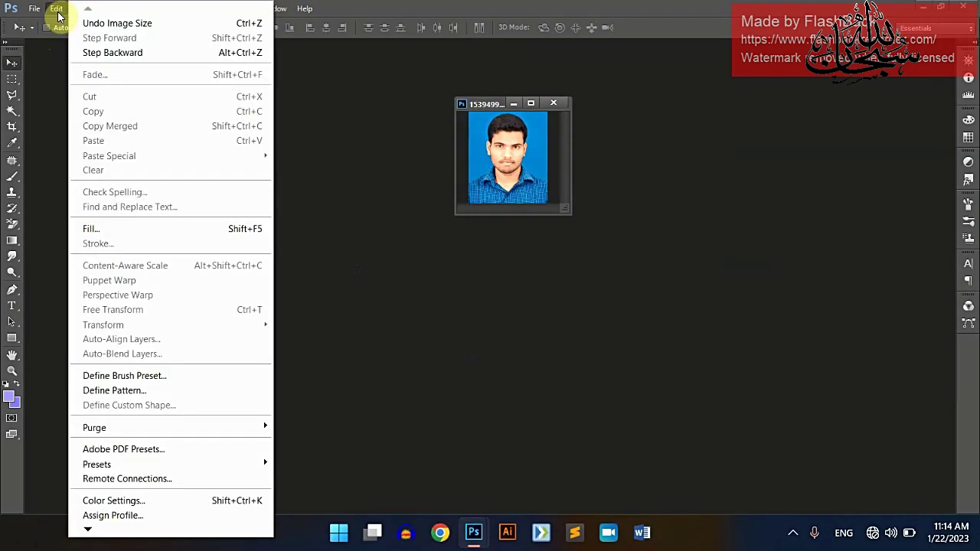
left_click(192, 389)
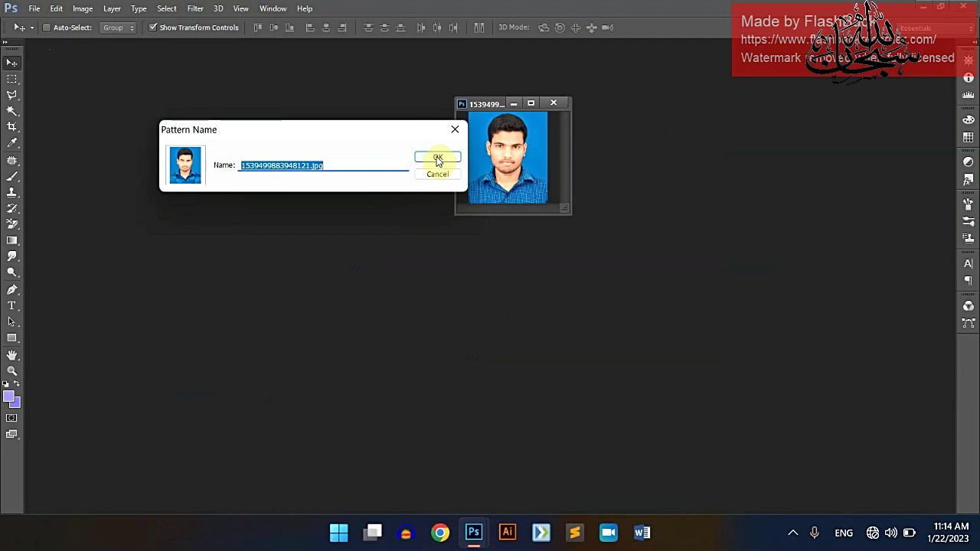
left_click(438, 158)
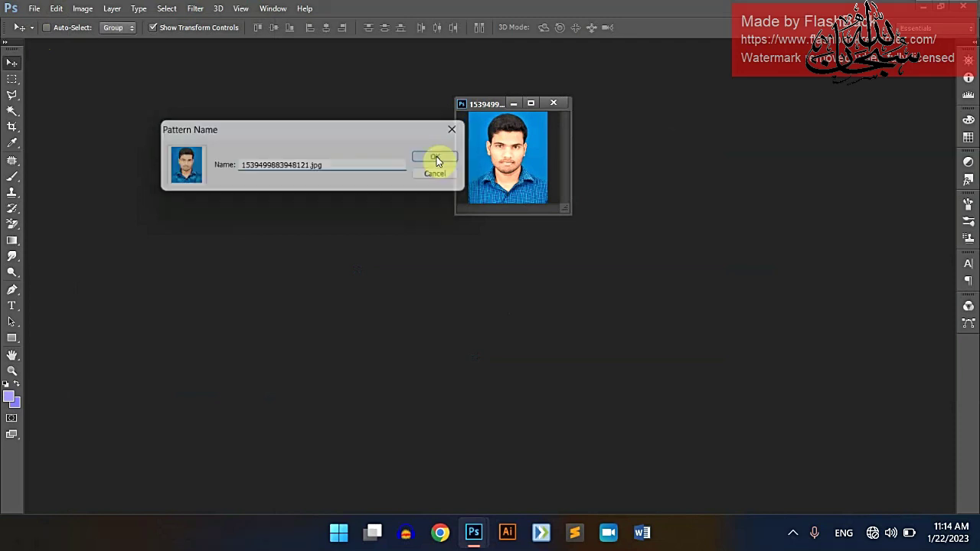
Create a new white-background document 8 inches wide, 11 inches tall, at 300 ppi.
left_click(35, 9)
left_click(47, 24)
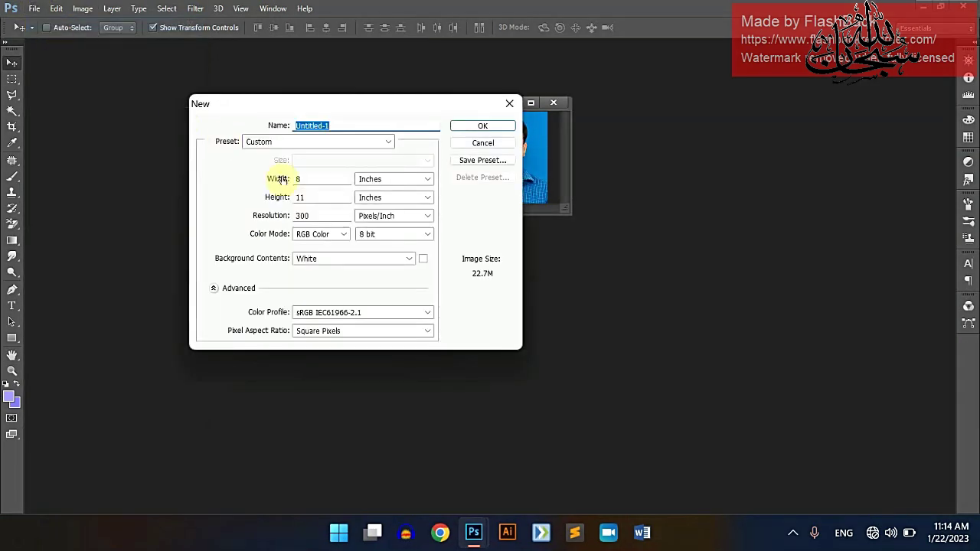
left_click(319, 182)
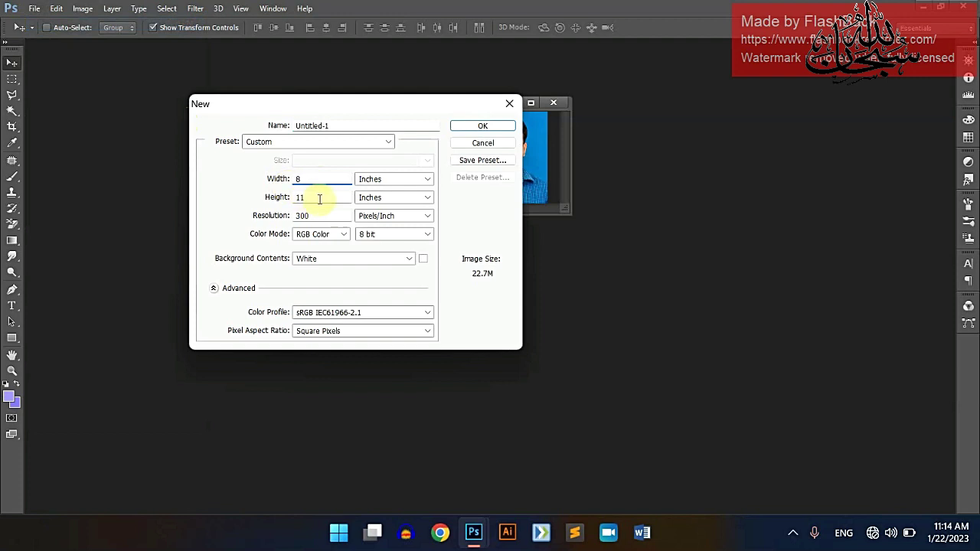
left_click_drag(294, 197, 351, 201)
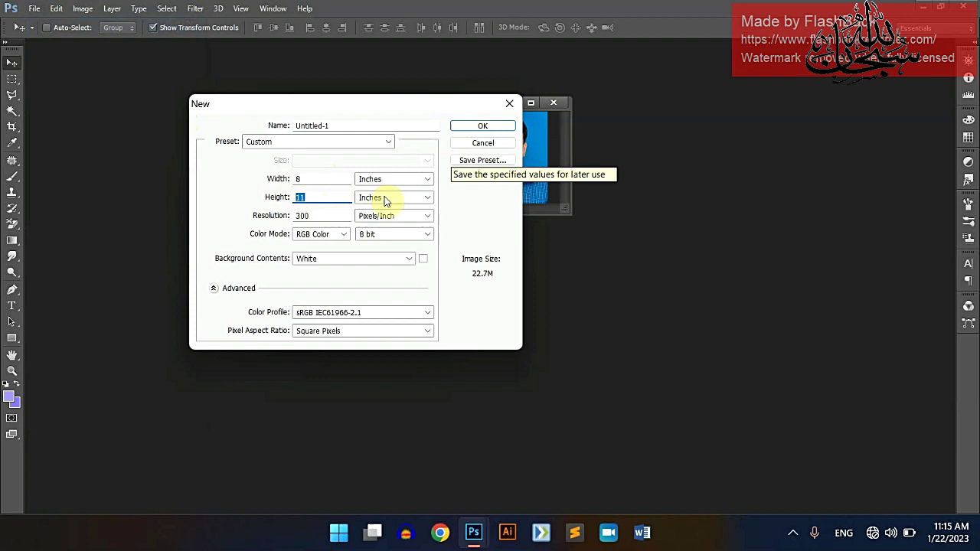
left_click(479, 125)
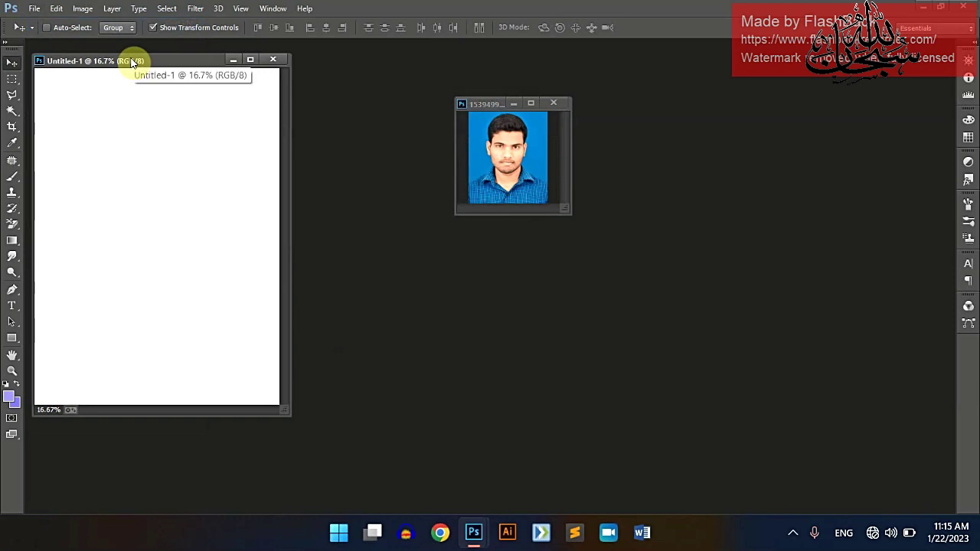
Fill the blank 8 × 11 page with the portrait photo custom pattern.
left_click_drag(131, 61, 133, 64)
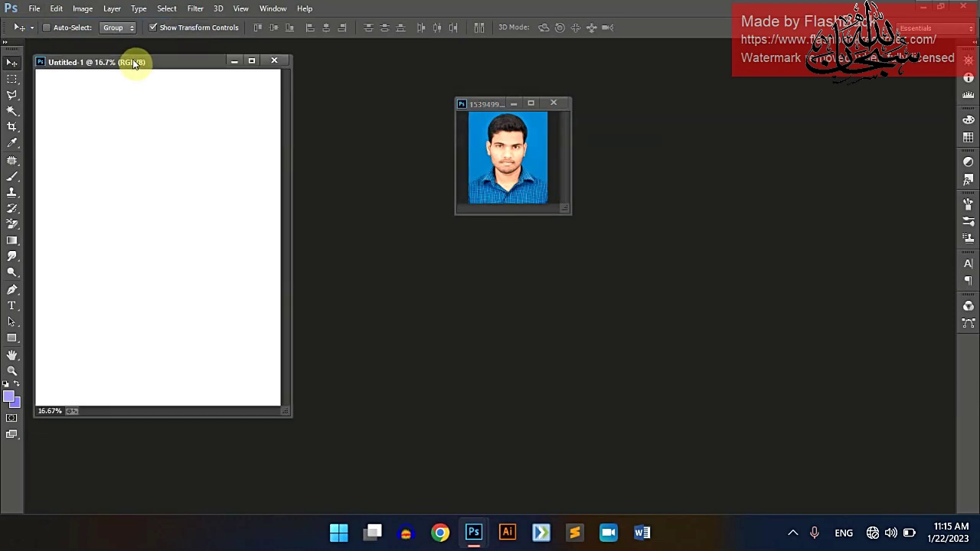
left_click(57, 9)
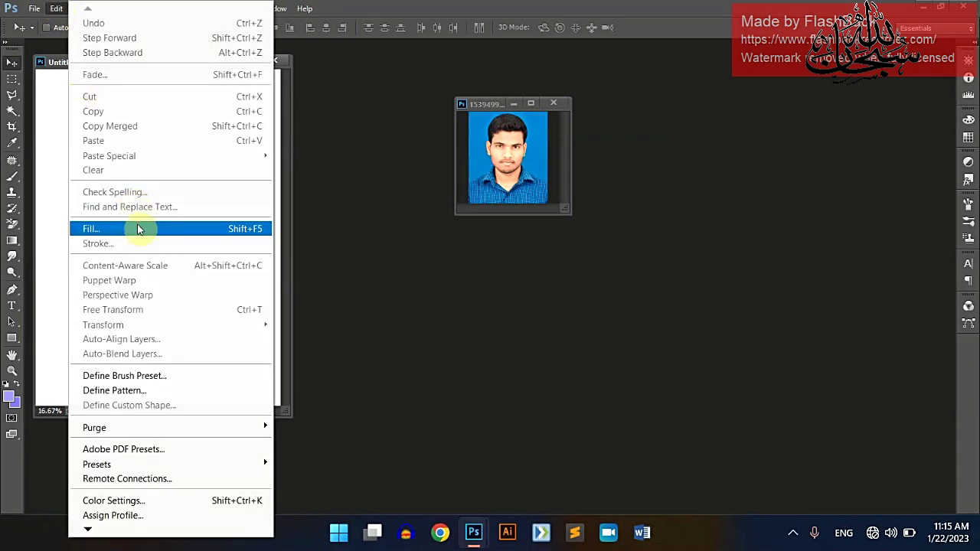
left_click(138, 229)
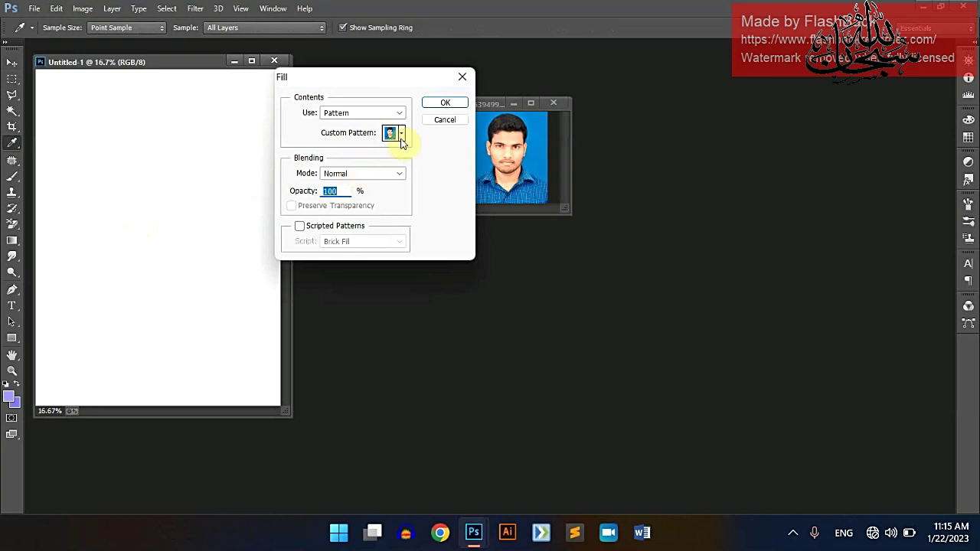
left_click(402, 134)
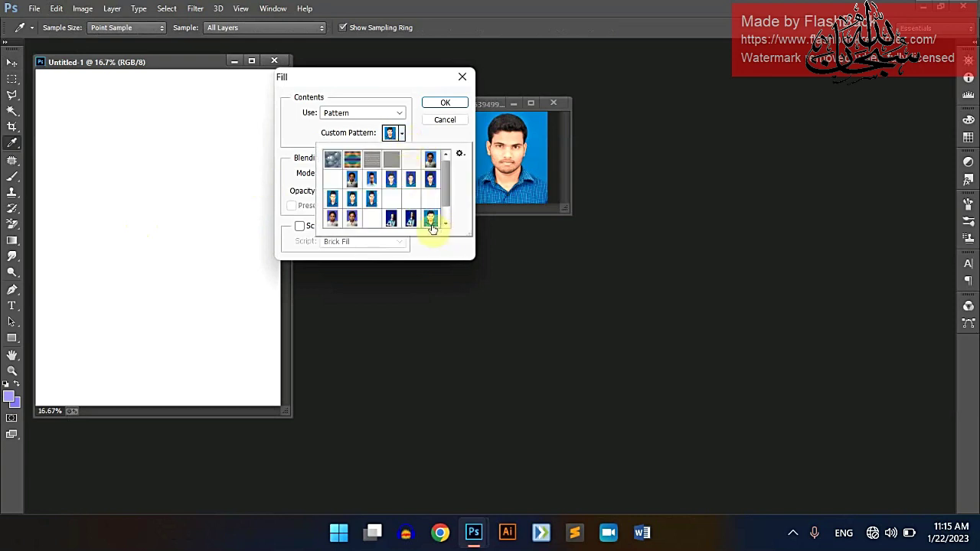
scroll(450, 208, "down", 1)
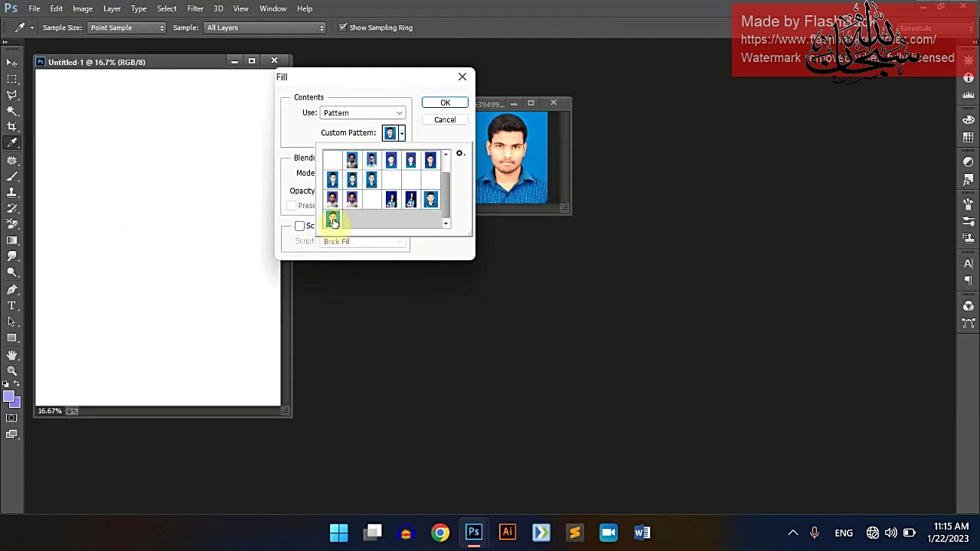
left_click(446, 107)
key("v")
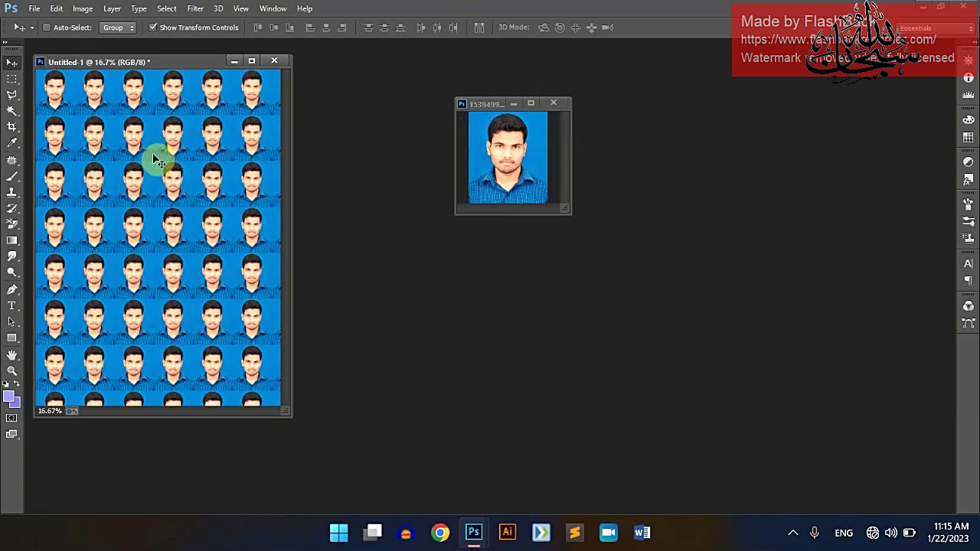
Unlock the photo's background layer and shrink the portrait slightly, centred on its canvas.
left_click(505, 103)
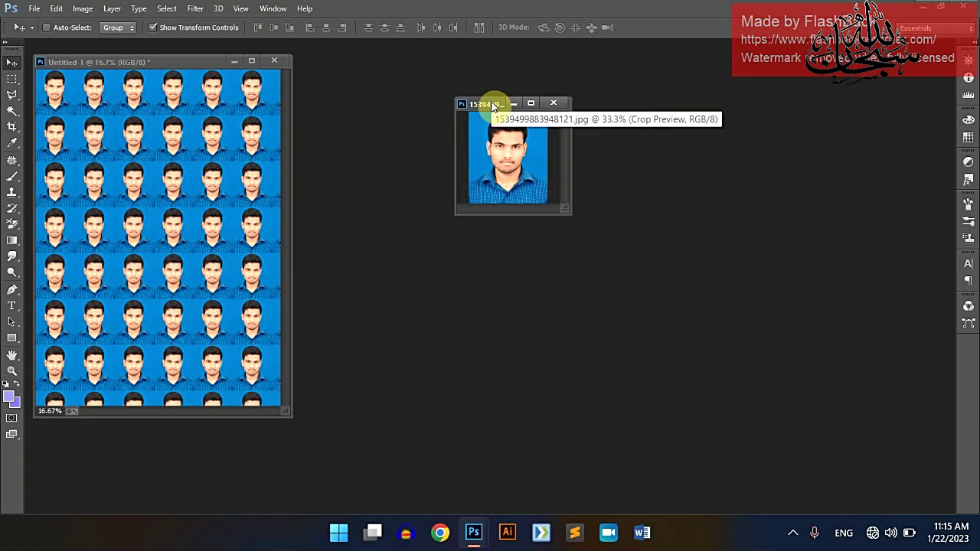
key("F7")
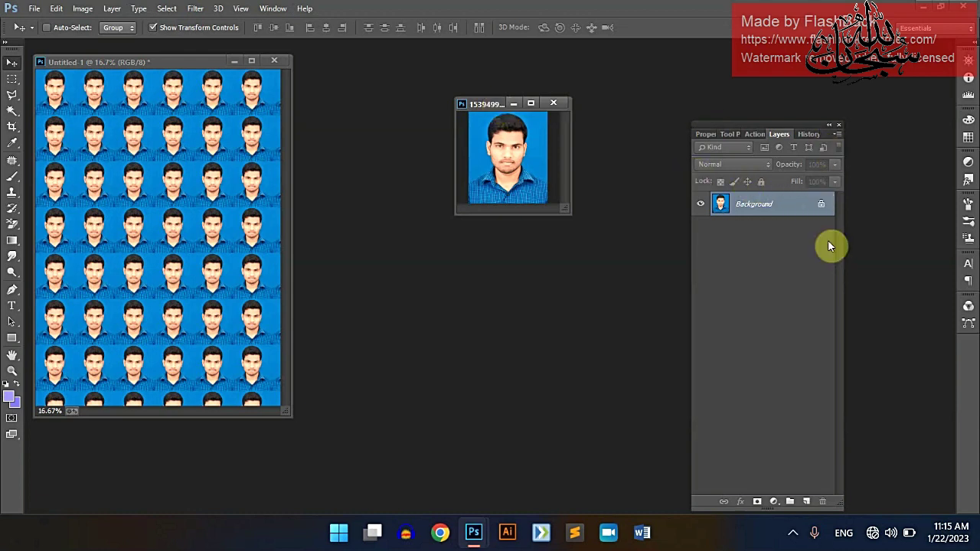
left_click(821, 204)
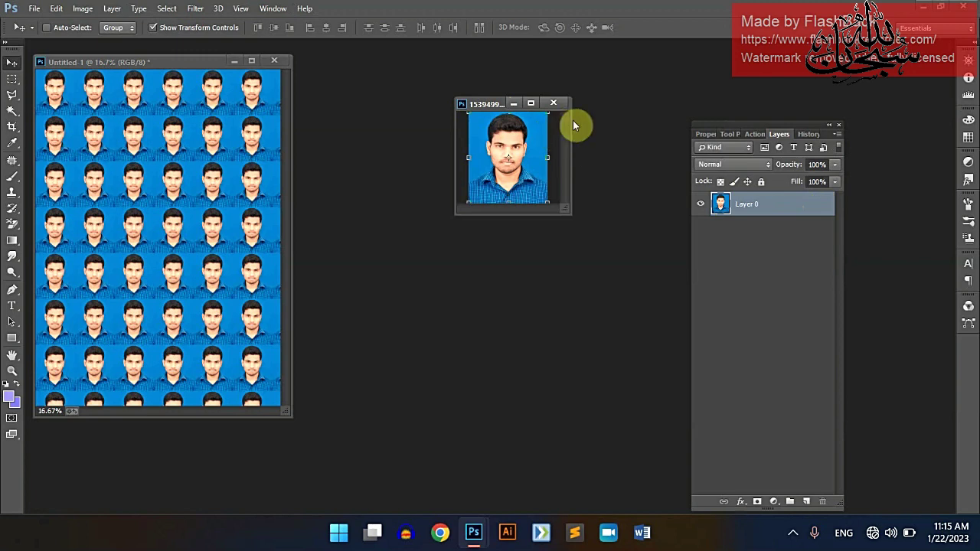
key("ctrl+t")
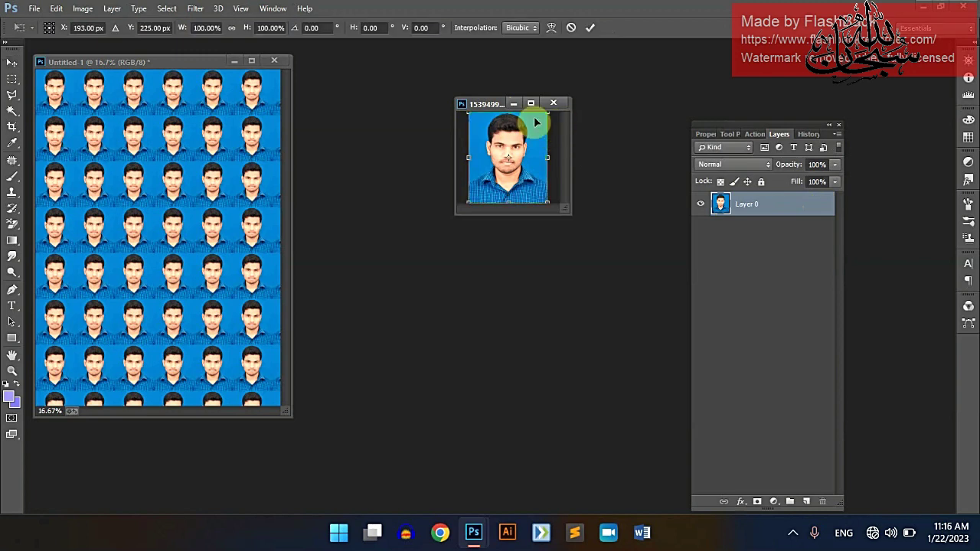
left_click_drag(547, 112, 532, 123)
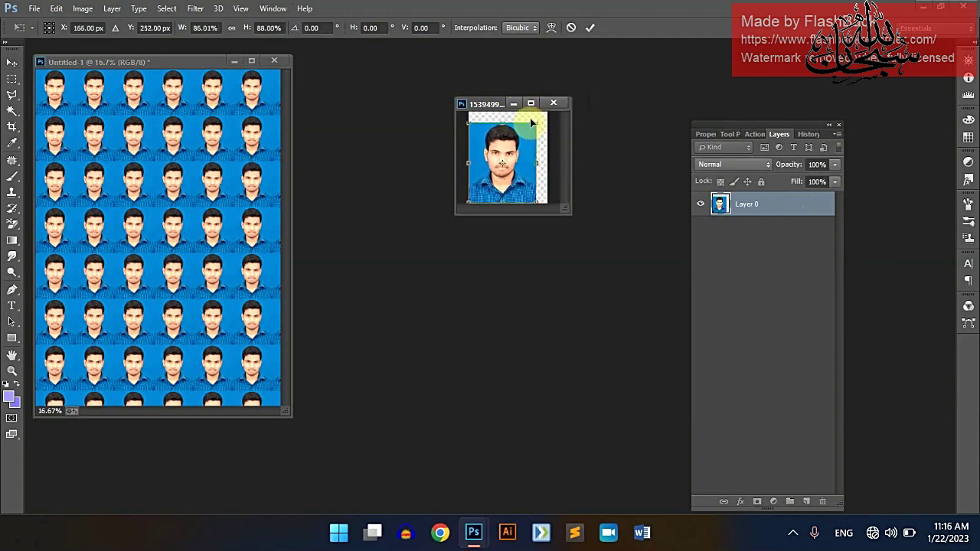
left_click_drag(519, 151, 526, 146)
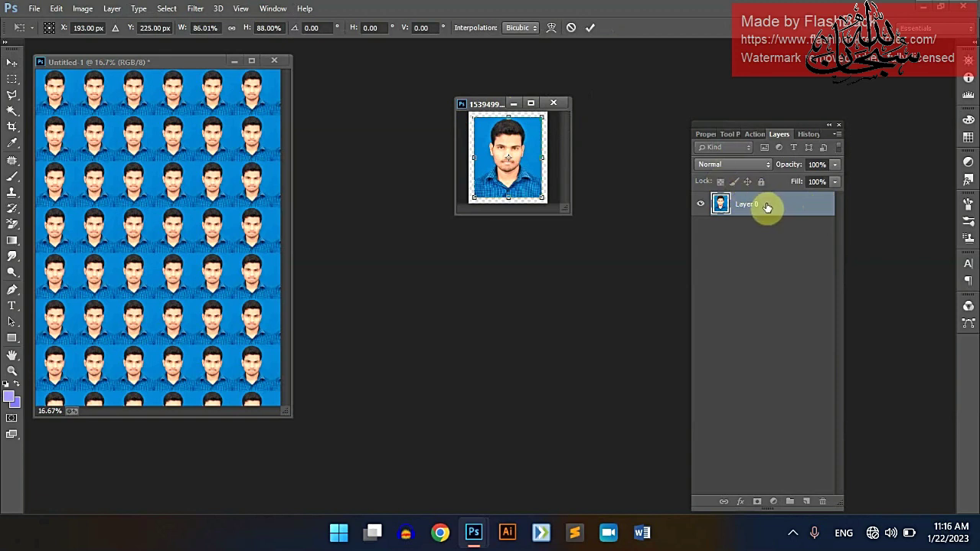
key("Return")
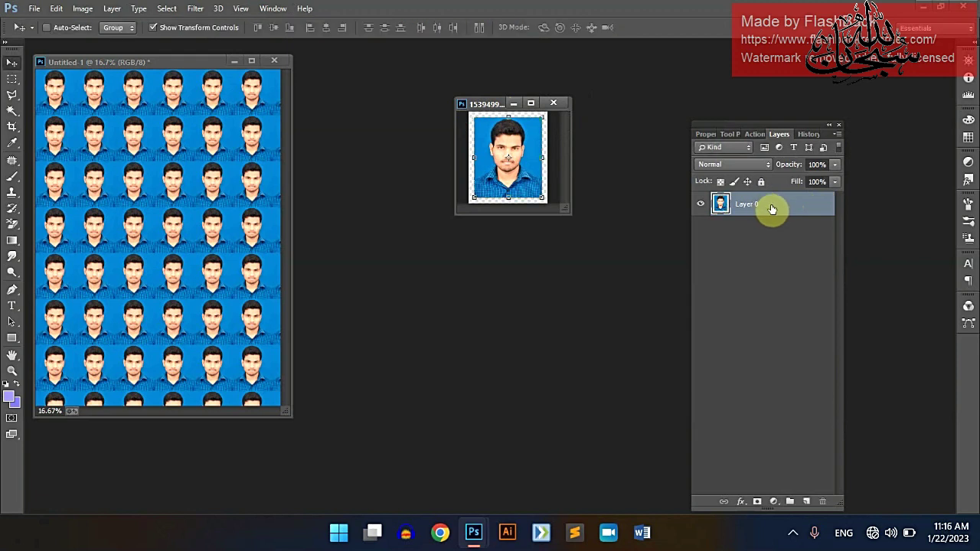
Add a new layer filled with near-white #fafafa and place it beneath the photo layer.
key("ctrl+shift+n")
key("Return")
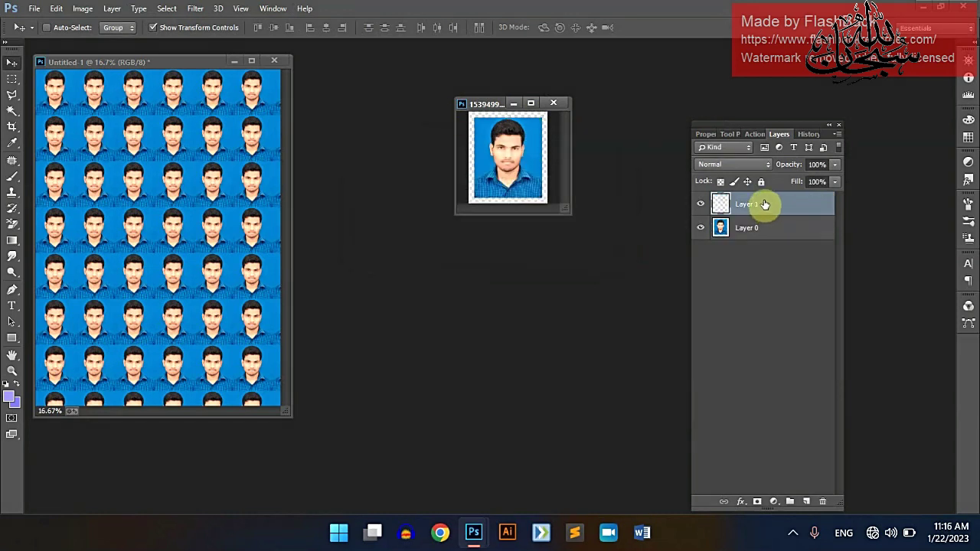
left_click(19, 405)
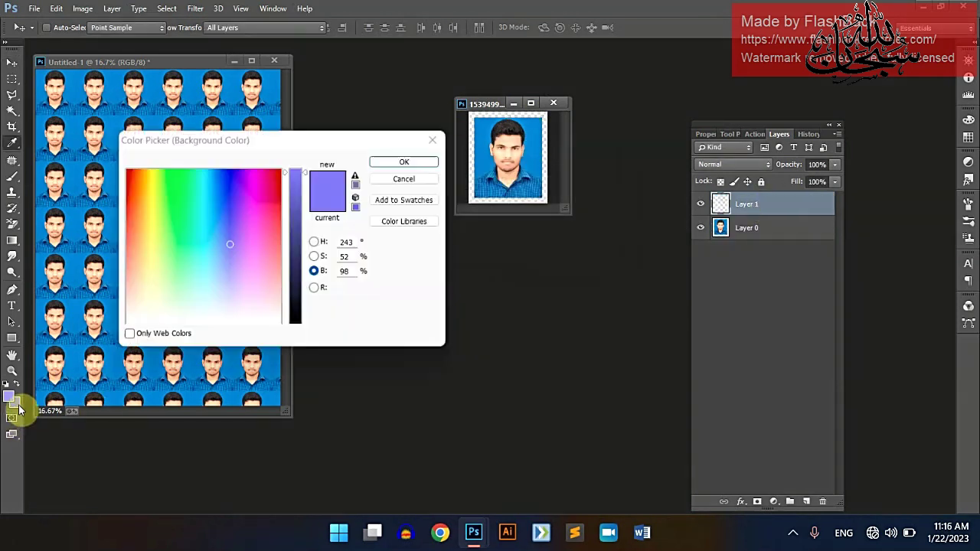
left_click(249, 322)
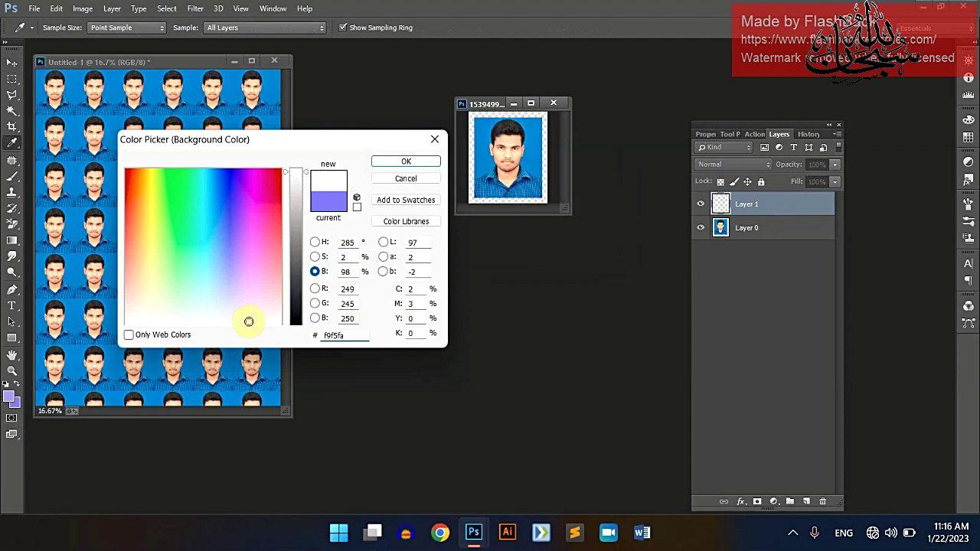
left_click(230, 325)
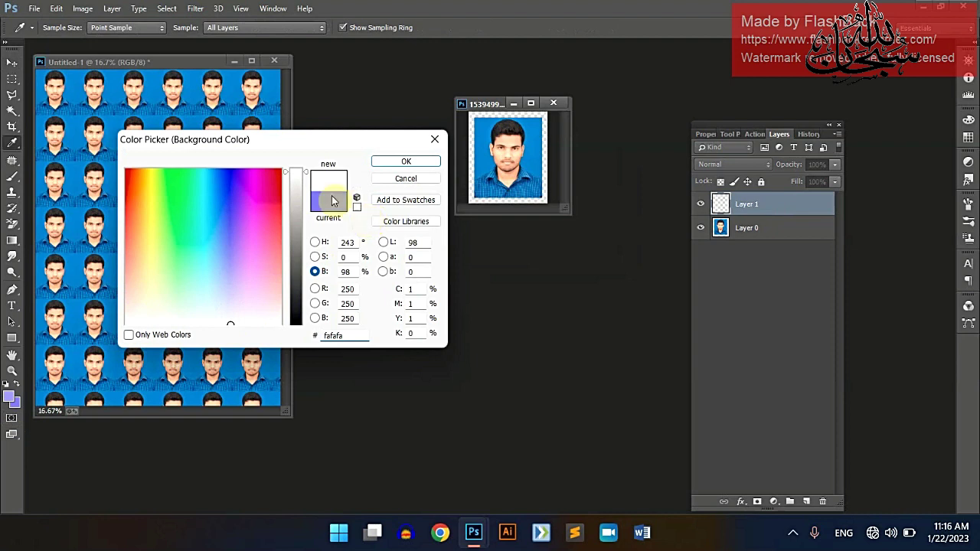
left_click(401, 163)
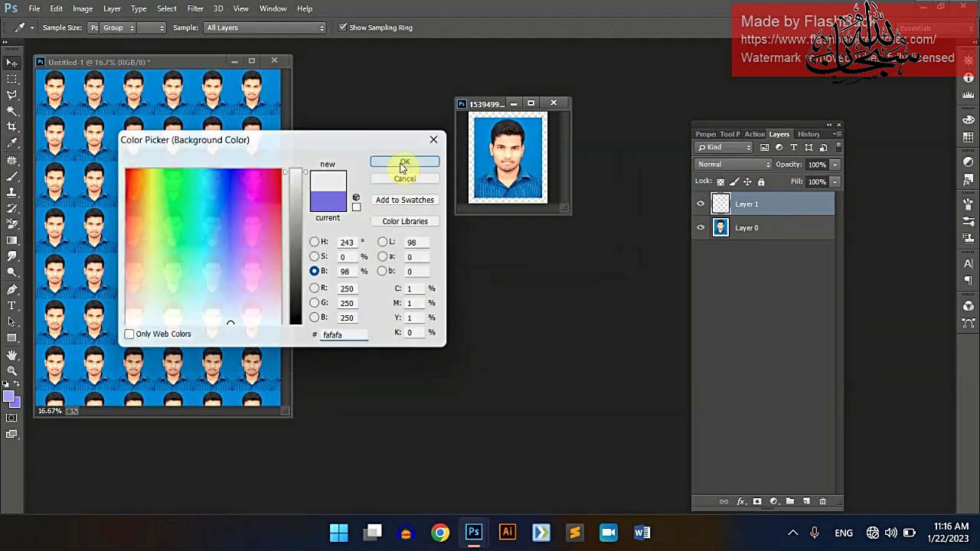
key("v")
key("ctrl+BackSpace")
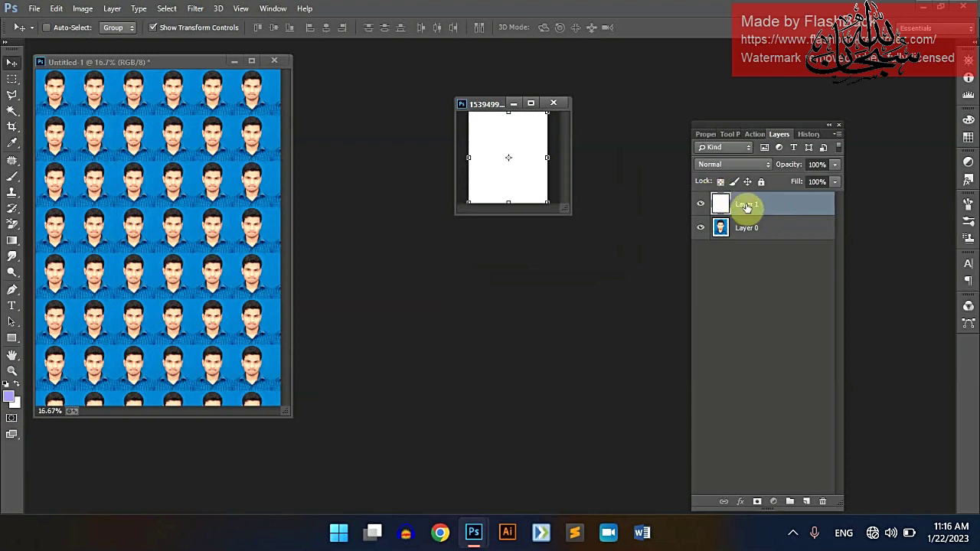
left_click_drag(747, 206, 754, 251)
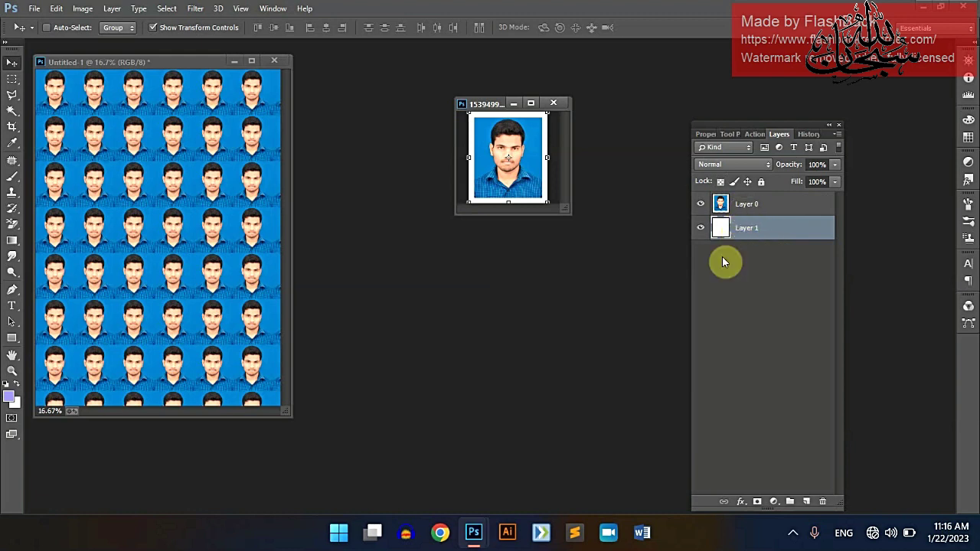
Merge the photo and white layer, then define the bordered portrait as a new pattern.
key("ctrl+e")
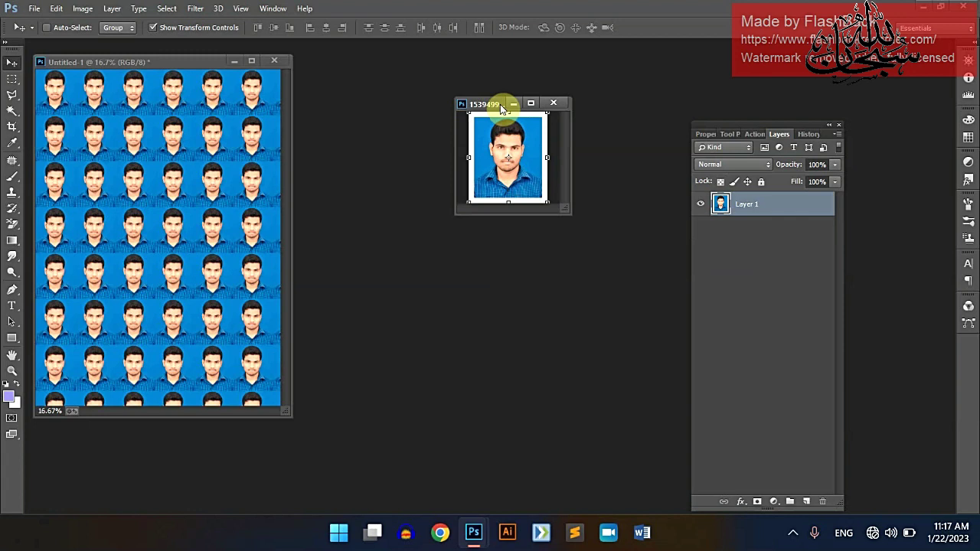
left_click(57, 9)
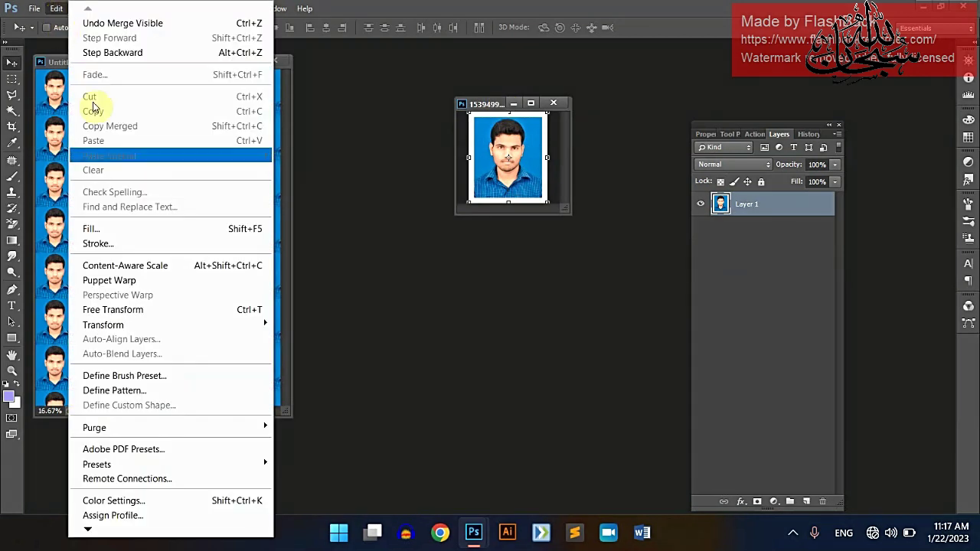
left_click(217, 390)
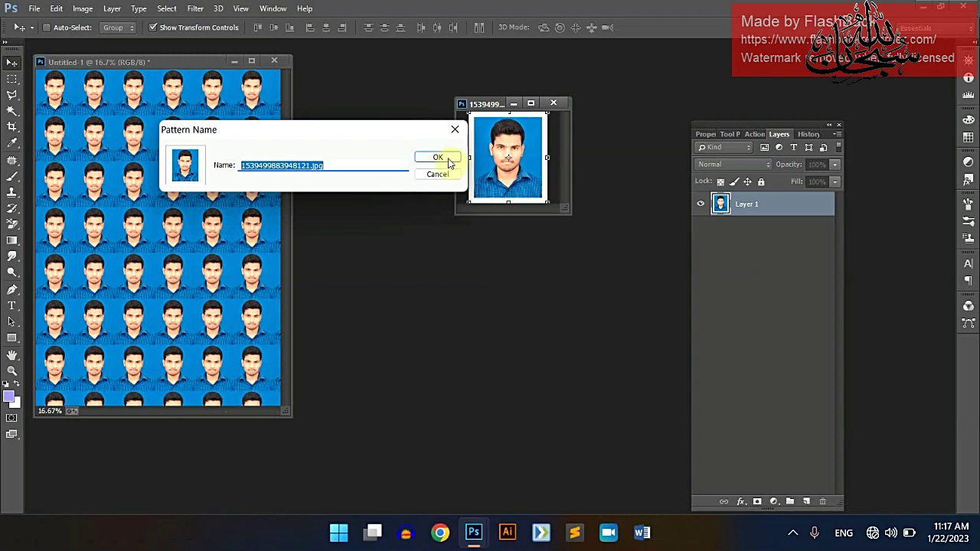
left_click(438, 158)
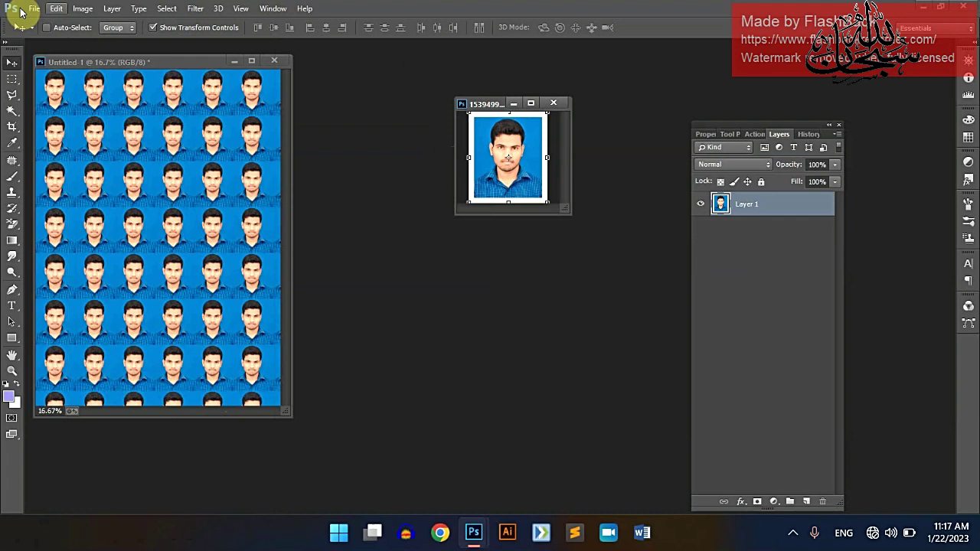
Create another blank 8 × 11 inch page at 300 ppi.
left_click(33, 9)
left_click(48, 27)
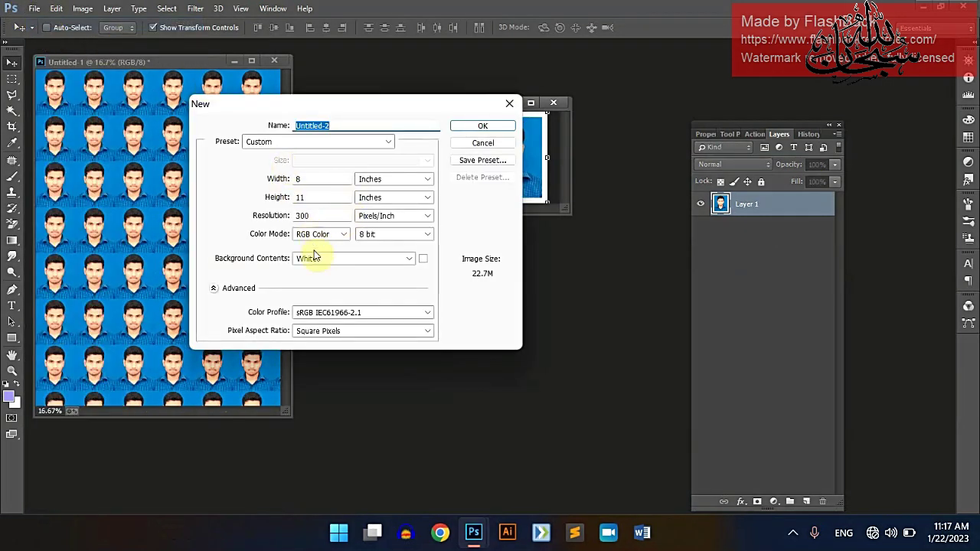
left_click(478, 127)
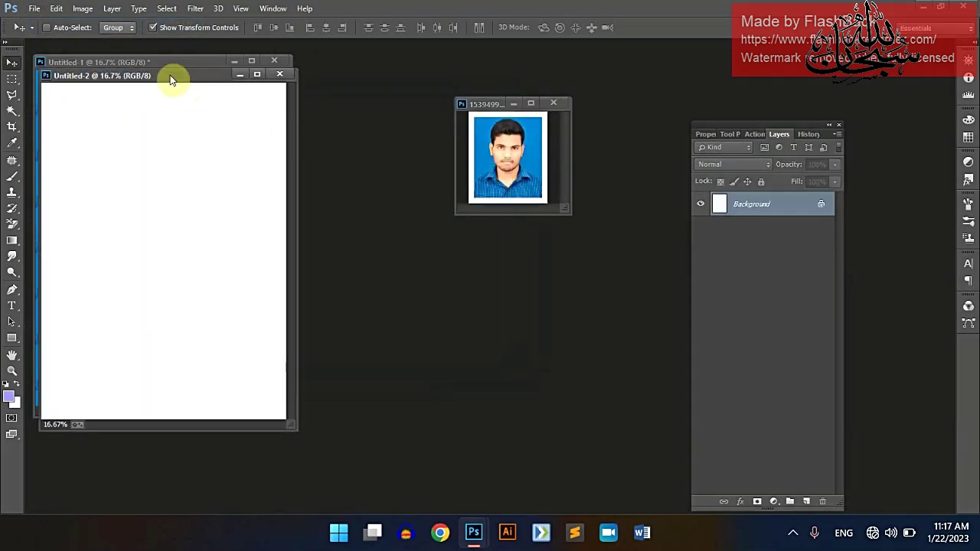
left_click_drag(170, 75, 295, 116)
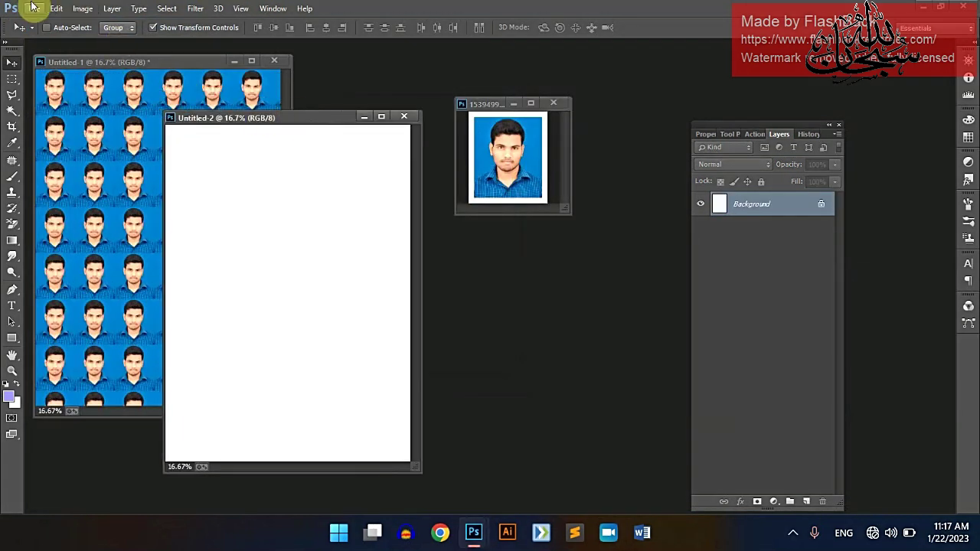
Fill the new page with the bordered portrait pattern.
left_click(55, 9)
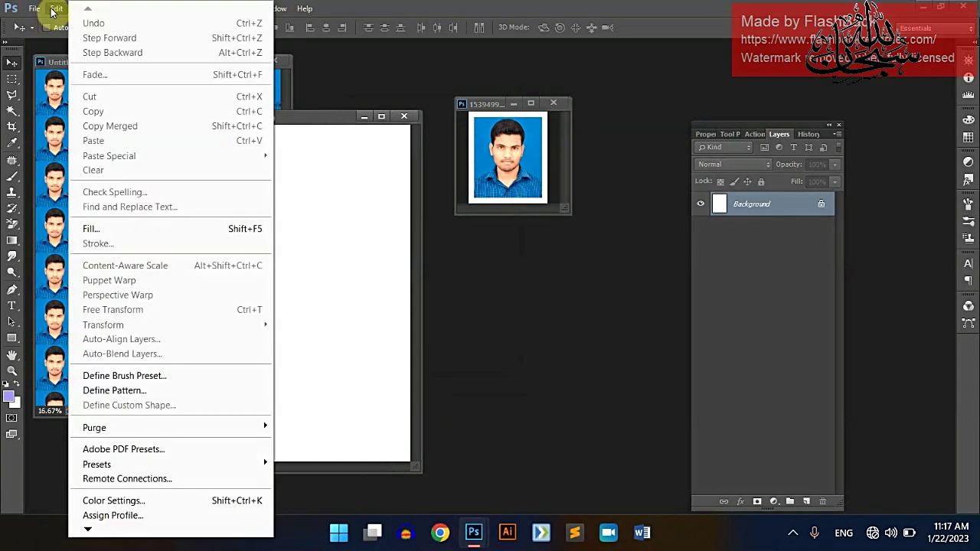
left_click(189, 234)
left_click(401, 134)
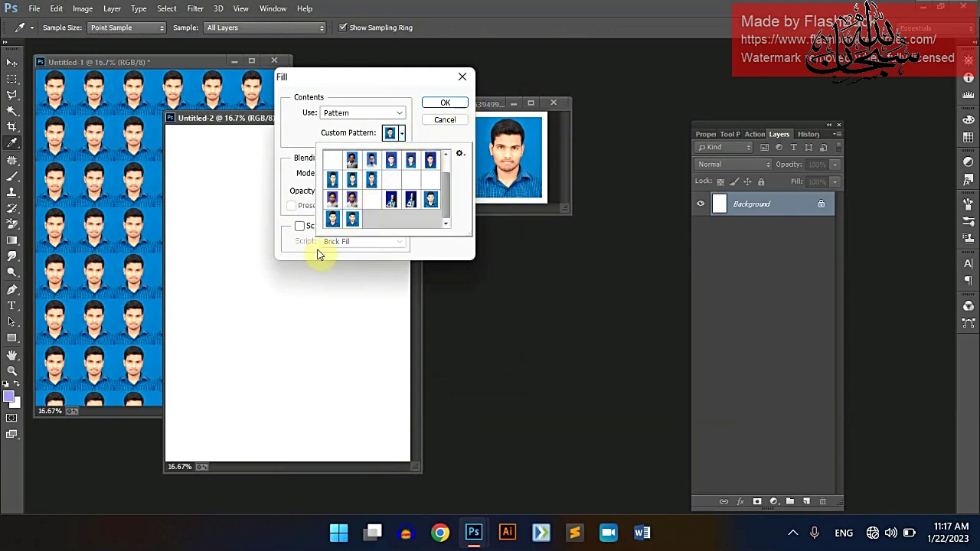
left_click(444, 103)
key("v")
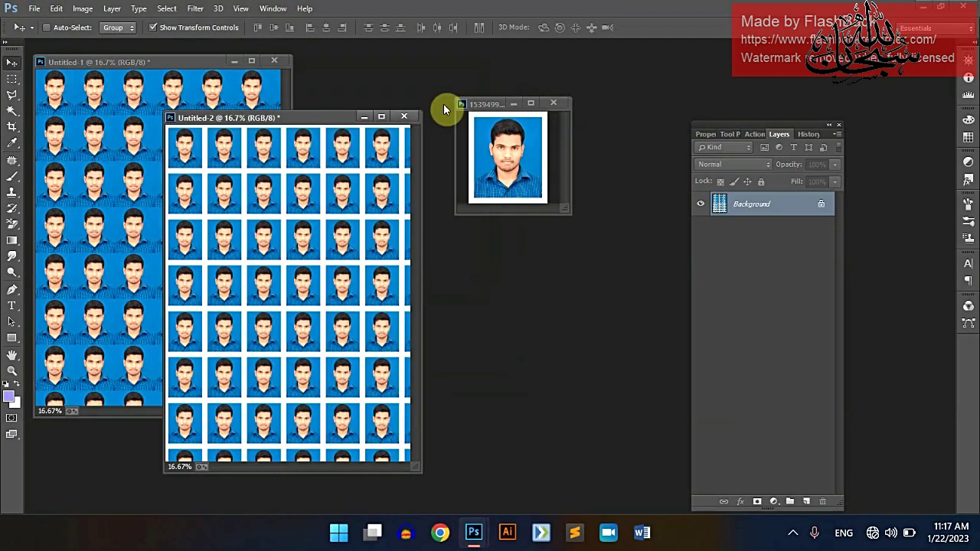
Move the Untitled-2 window and maximize it to fill the workspace.
mouse_move(285, 117)
left_mouse_down()
mouse_move(459, 66)
mouse_move(421, 76)
left_mouse_up()
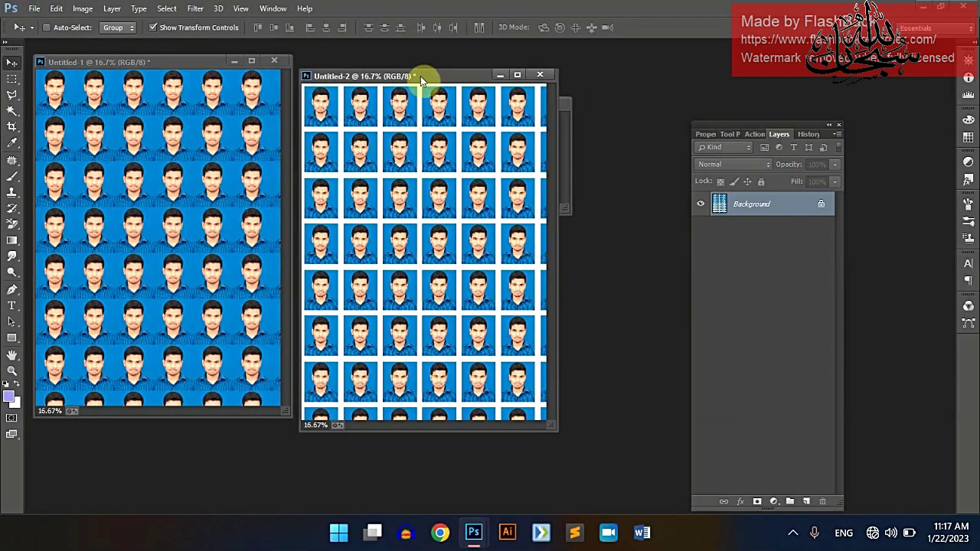
left_click(516, 76)
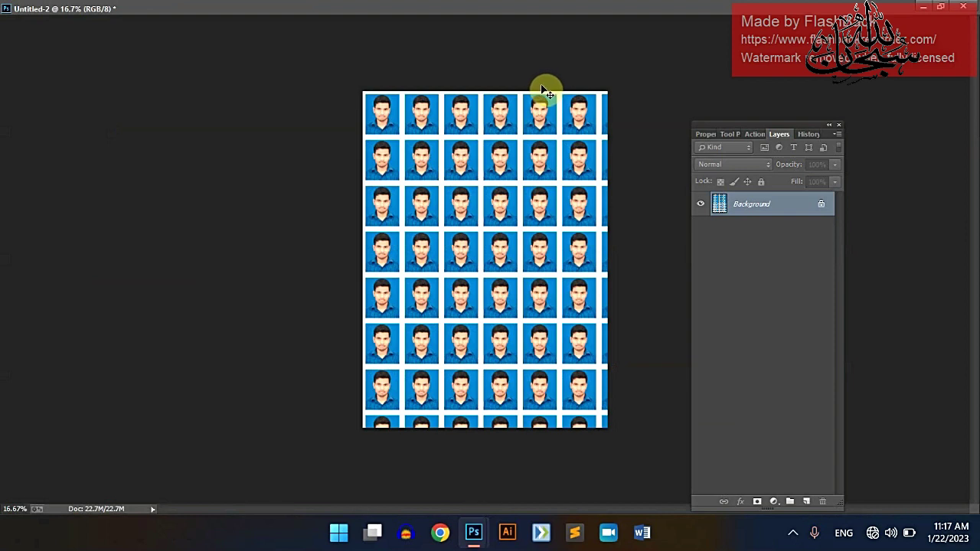
Unlock the tiled background layer and scale the photo grid up with Free Transform.
left_click(822, 205)
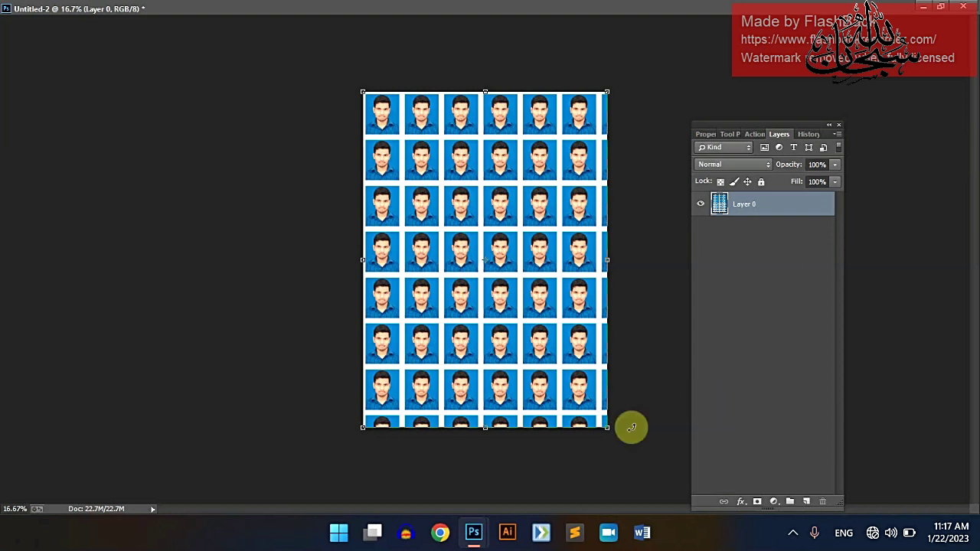
mouse_move(609, 428)
left_mouse_down()
mouse_move(672, 506)
mouse_move(737, 547)
left_mouse_up()
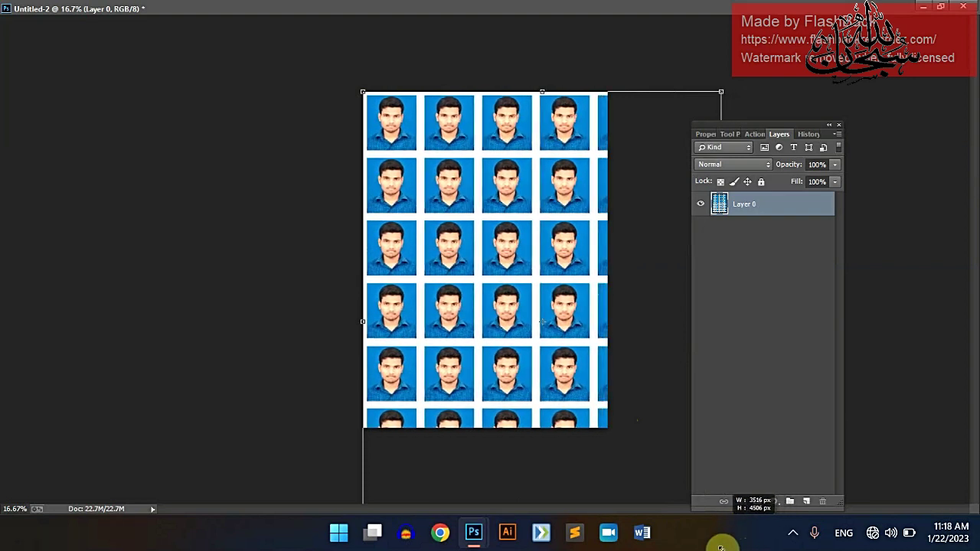
left_click_drag(737, 547, 747, 549)
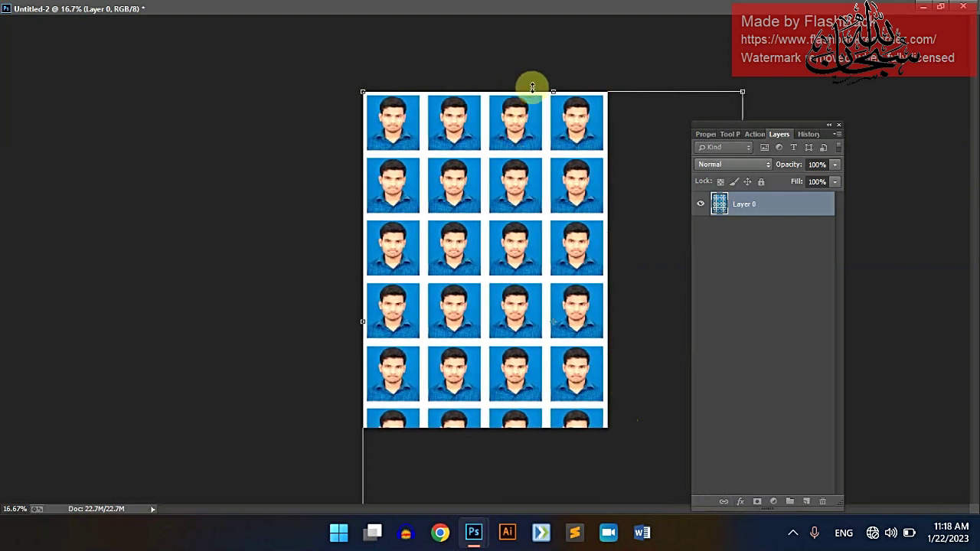
left_click_drag(553, 92, 555, 48)
left_click_drag(566, 109, 570, 160)
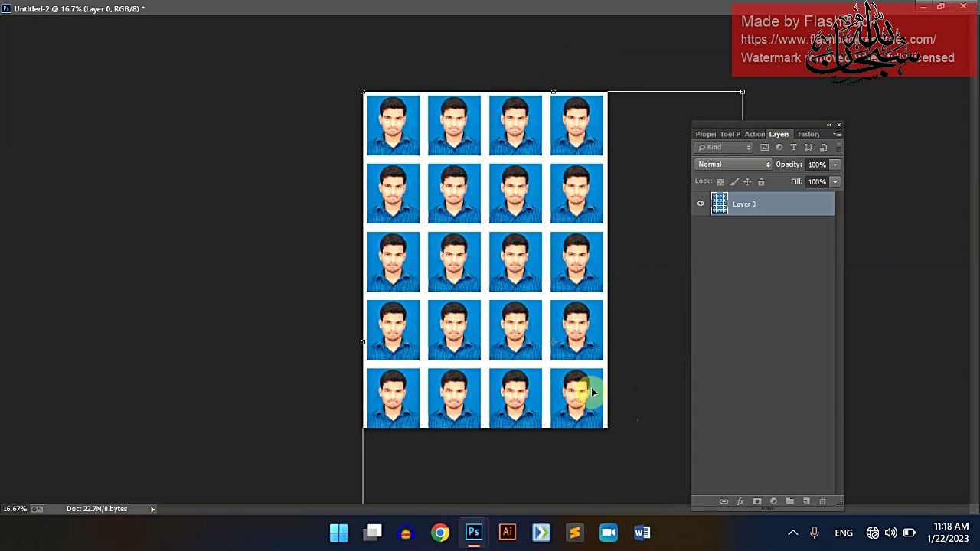
mouse_move(553, 92)
left_mouse_down()
mouse_move(557, 66)
mouse_move(555, 214)
left_mouse_up()
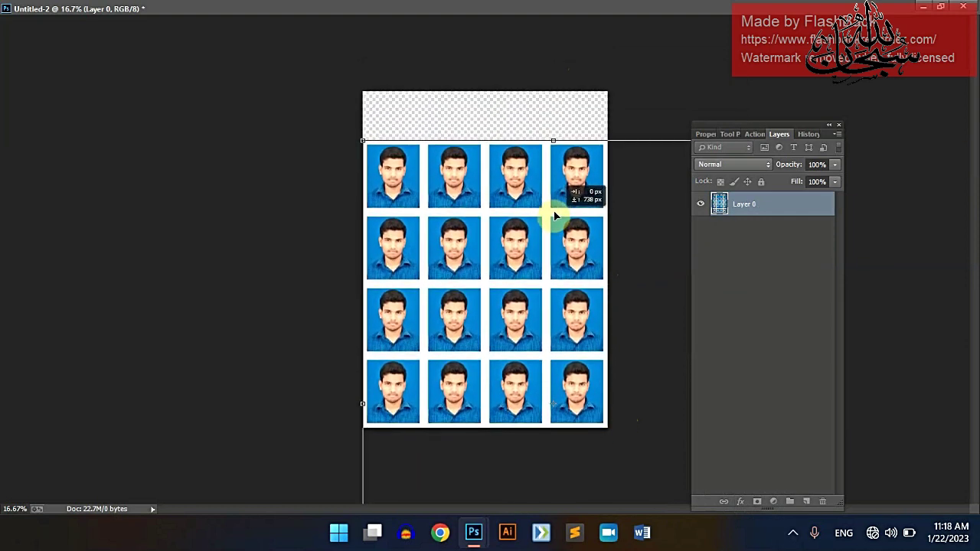
Adjust the grid's size and position so four full portrait columns fit across, and commit.
left_click_drag(357, 138, 345, 92)
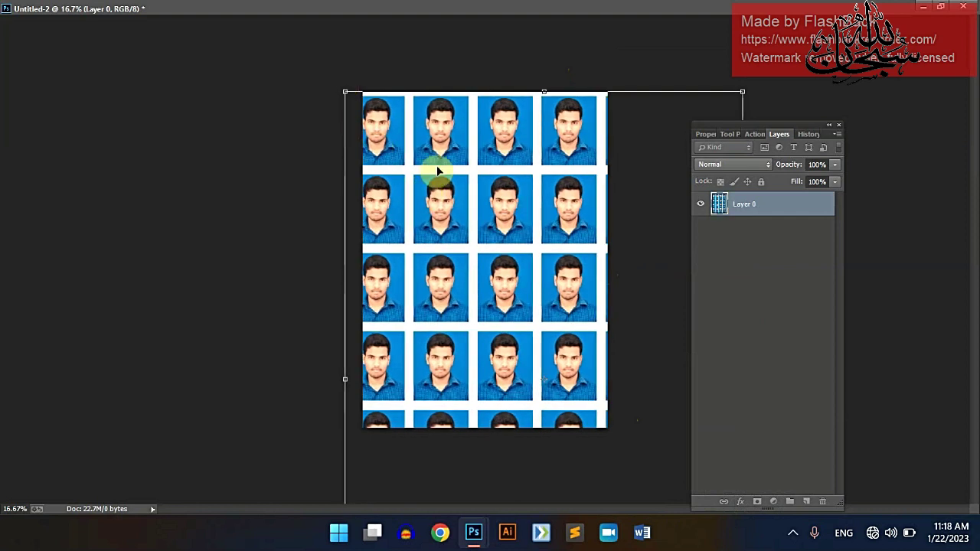
mouse_move(481, 150)
left_mouse_down()
mouse_move(503, 169)
mouse_move(498, 153)
left_mouse_up()
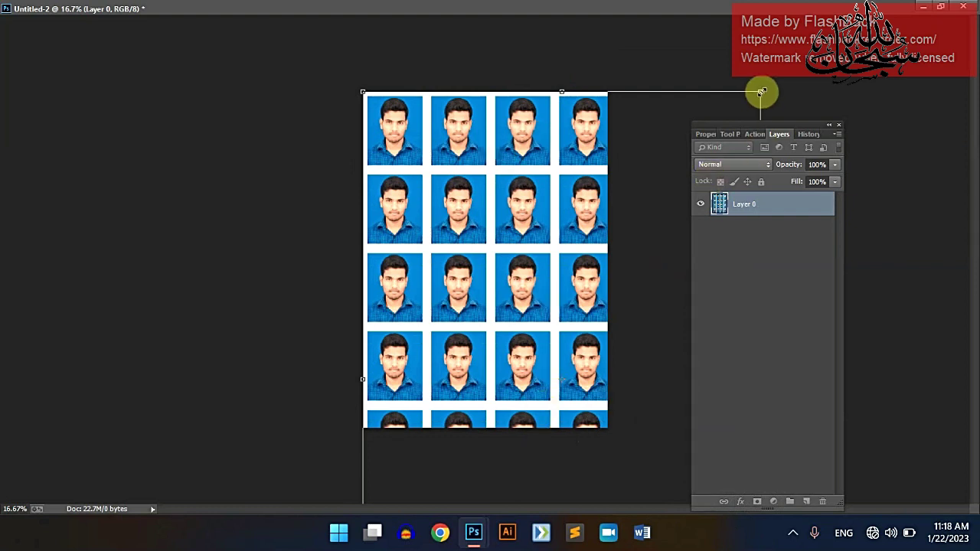
left_click_drag(760, 91, 789, 71)
mouse_move(575, 160)
left_mouse_down()
mouse_move(569, 190)
mouse_move(567, 181)
left_mouse_up()
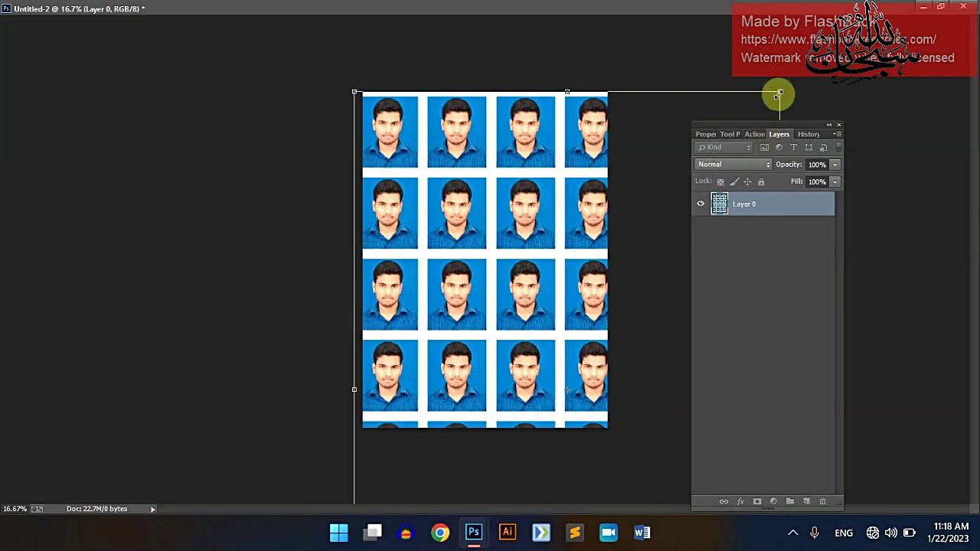
left_click_drag(781, 94, 743, 93)
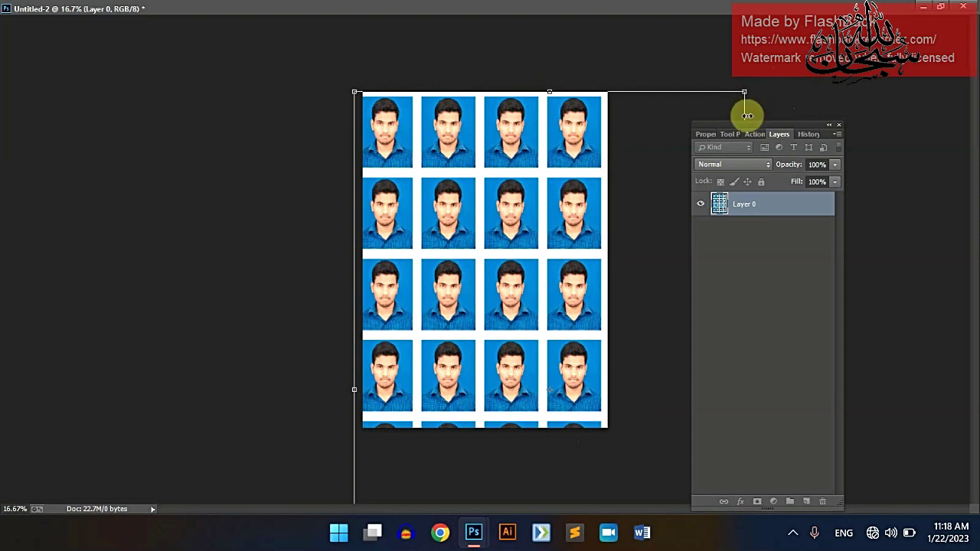
key("Return")
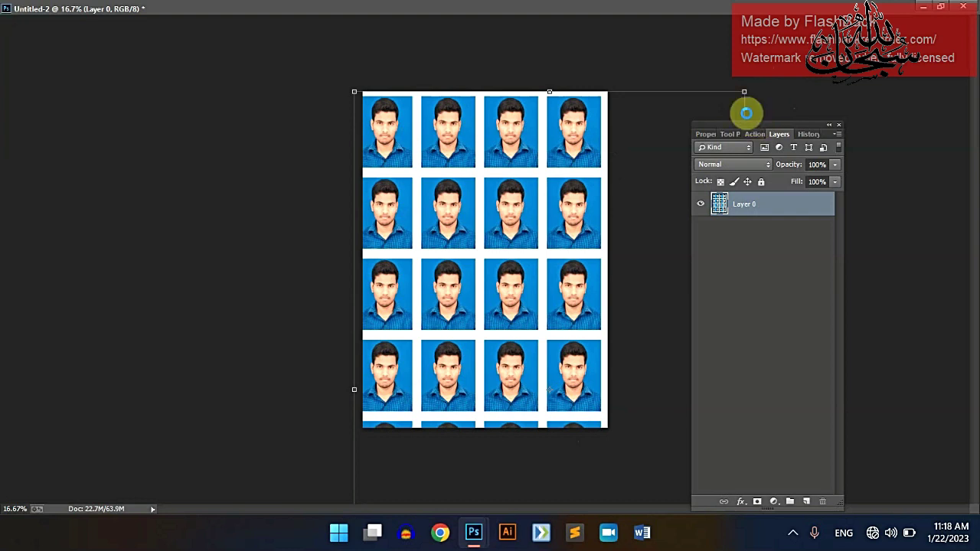
key("ctrl+p")
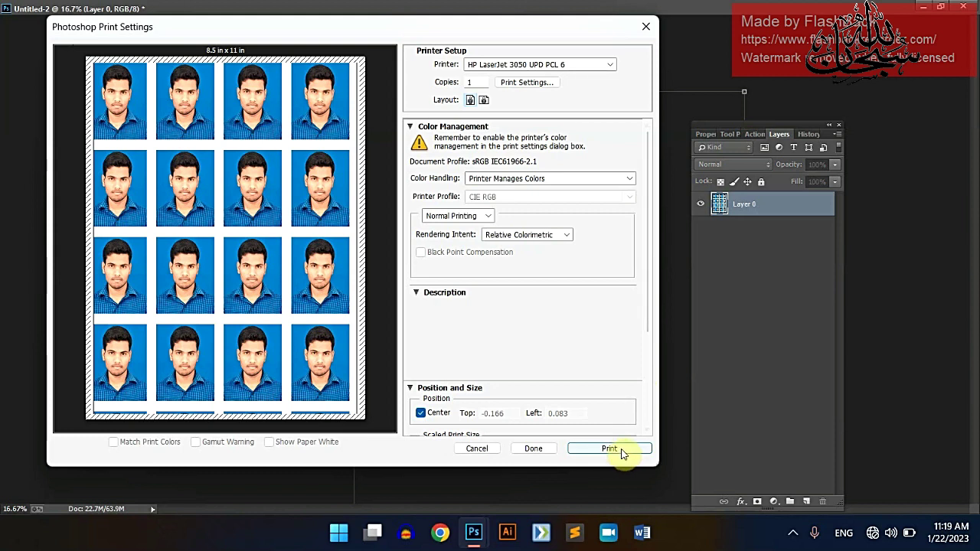
left_click(647, 29)
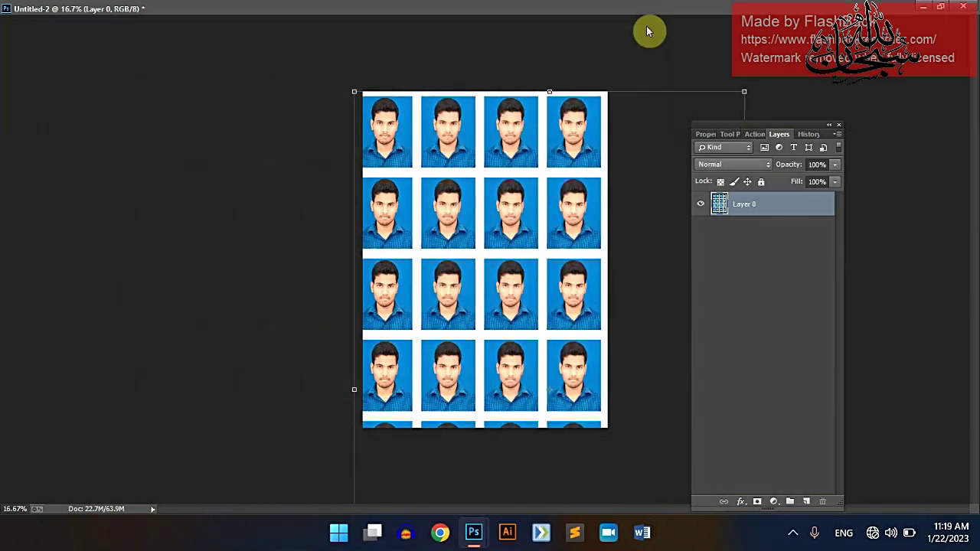